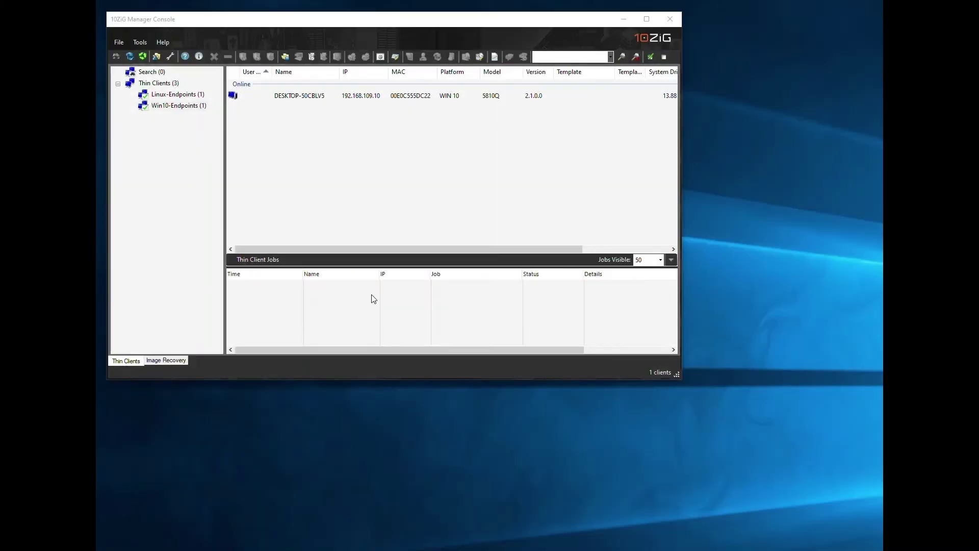
From Manage Windows Client Updates, start a new update named 'Update1' and reach the installer-file step
left_click(336, 19)
left_click(313, 56)
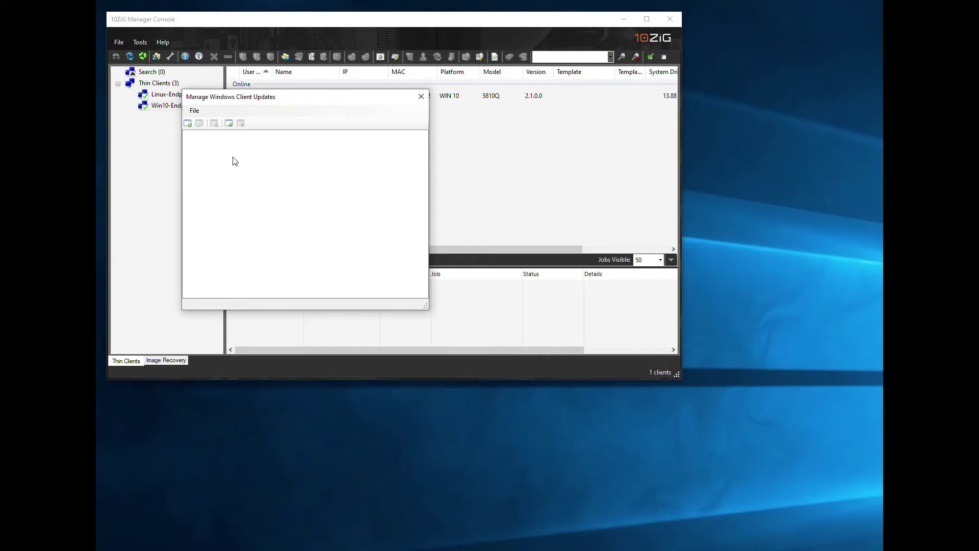
left_click(188, 123)
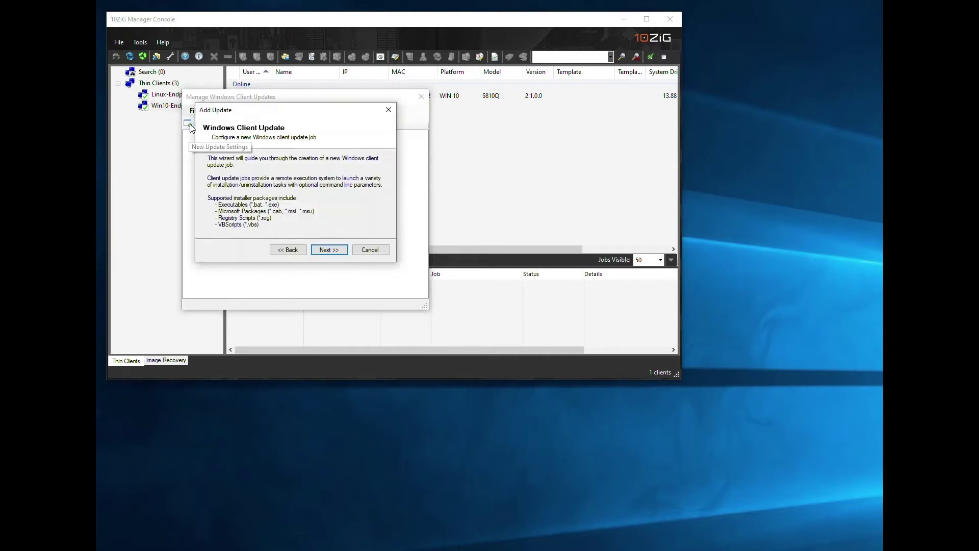
left_click(329, 249)
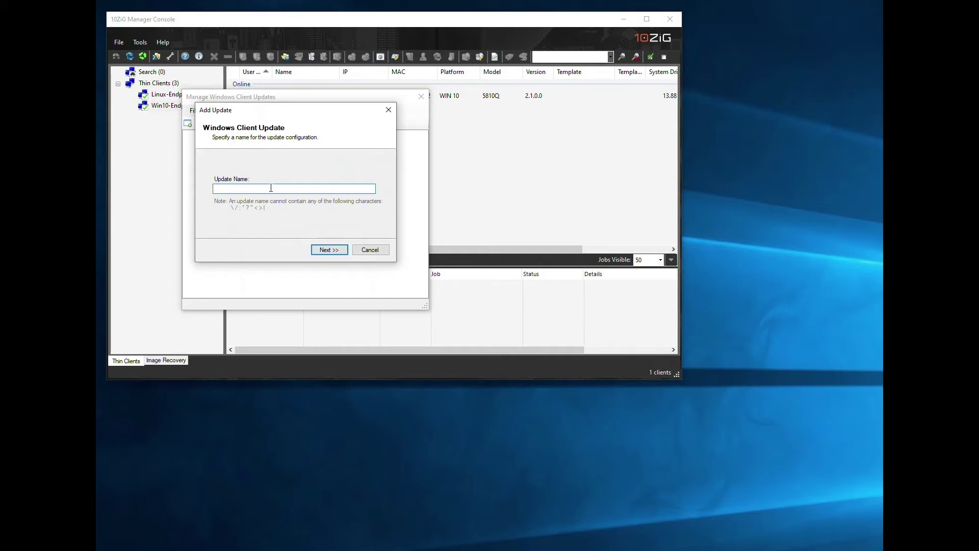
type("Update1")
left_click(336, 249)
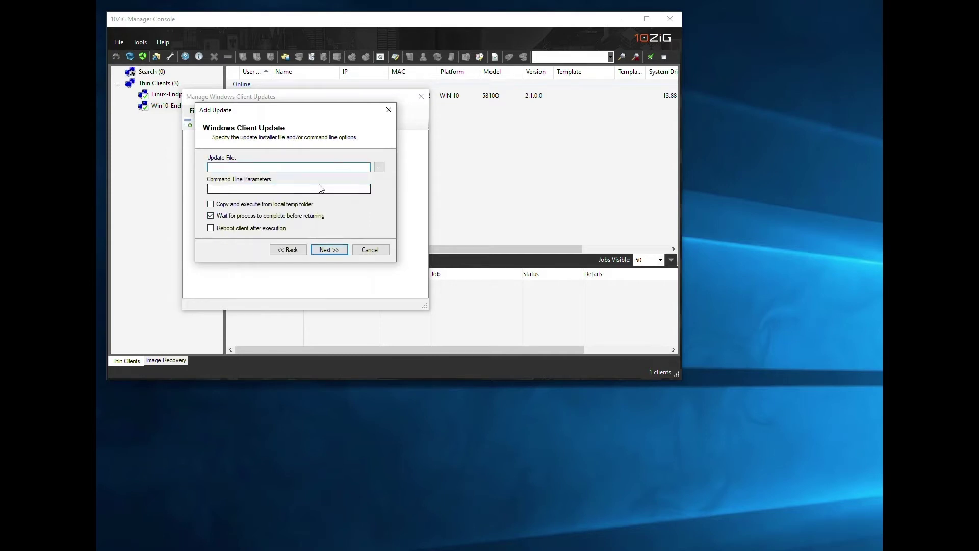
Set the installer to C:\Deployment\RunCalcDemo.exe and enter 'RunCalcDemo.exe' as command-line parameters
left_click(380, 168)
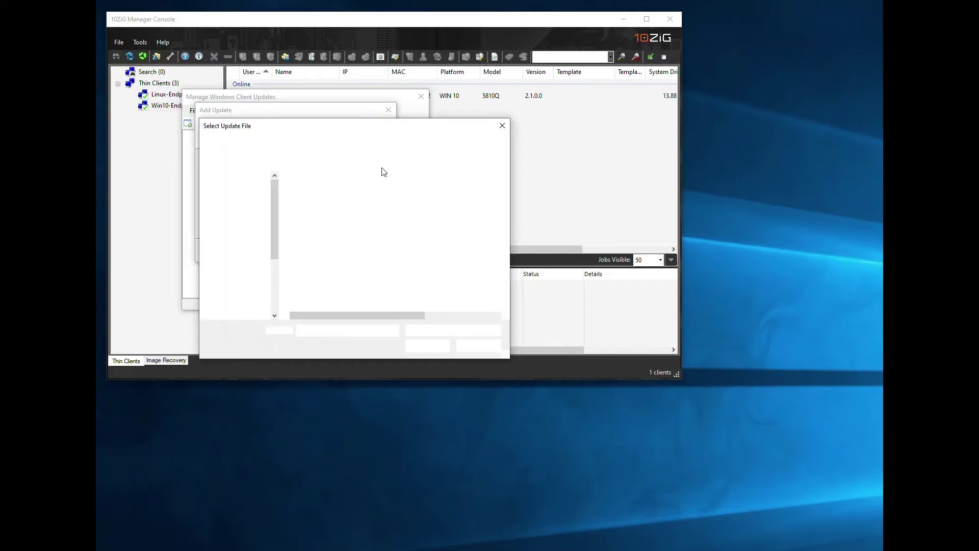
left_click(341, 193)
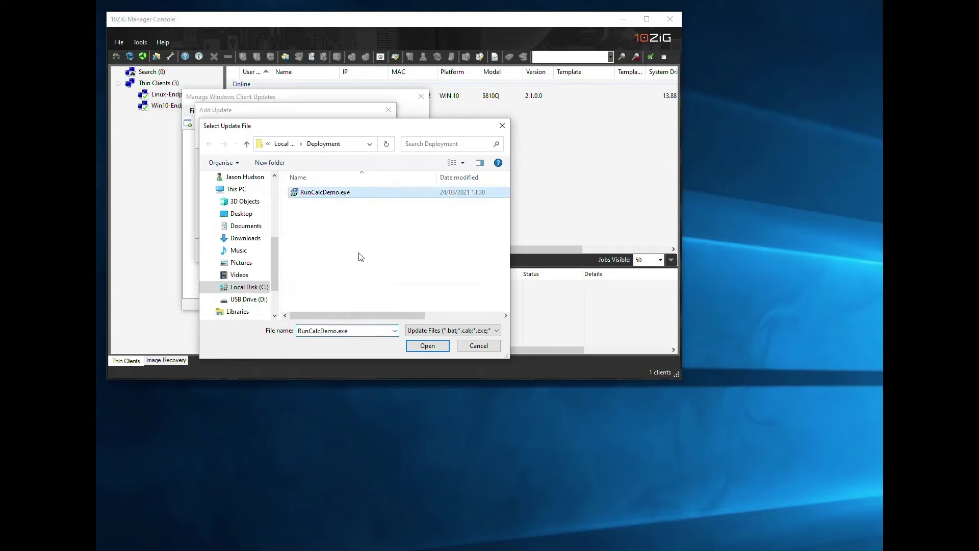
left_click(361, 331)
key("ctrl+c")
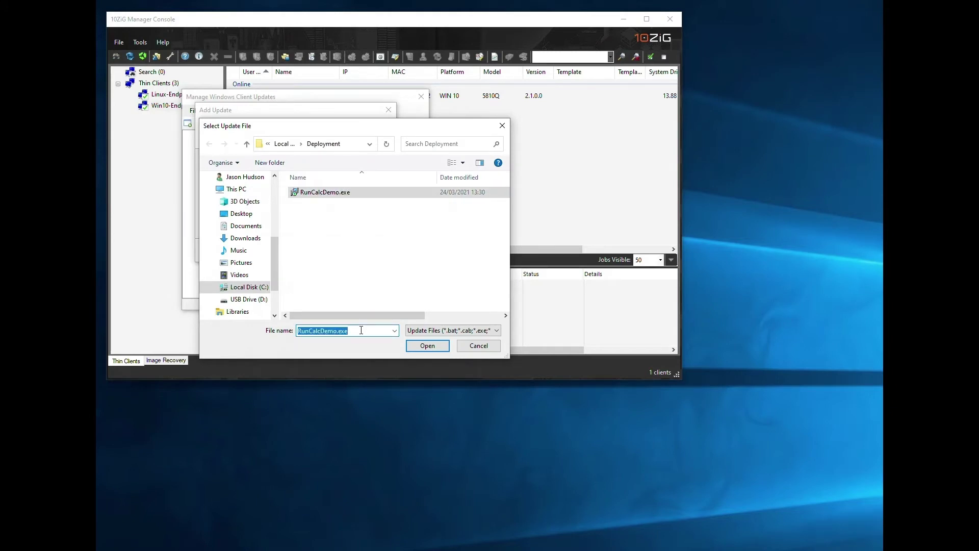
left_click(415, 346)
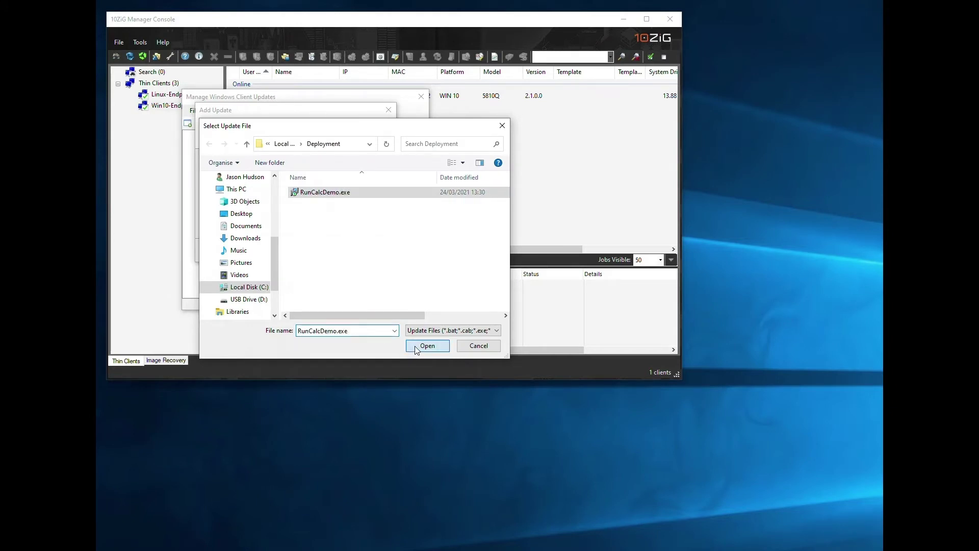
left_click(244, 188)
key("ctrl+v")
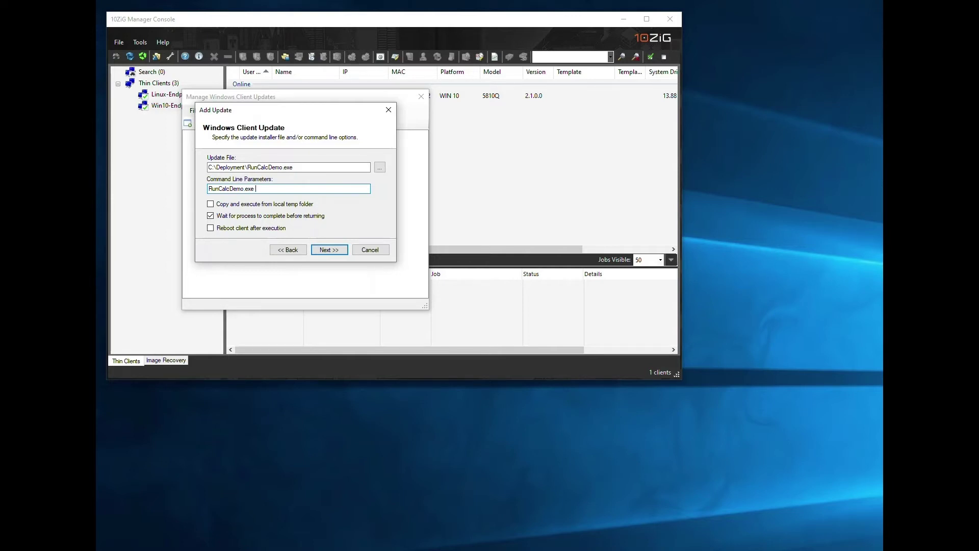
Keep 'Copy and execute from local temp folder' off and turn off 'Wait for process to complete'
type("silen")
key("BackSpace")
key("BackSpace")
key("BackSpace")
key("BackSpace")
key("BackSpace")
left_click(211, 204)
left_click(211, 205)
left_click(212, 218)
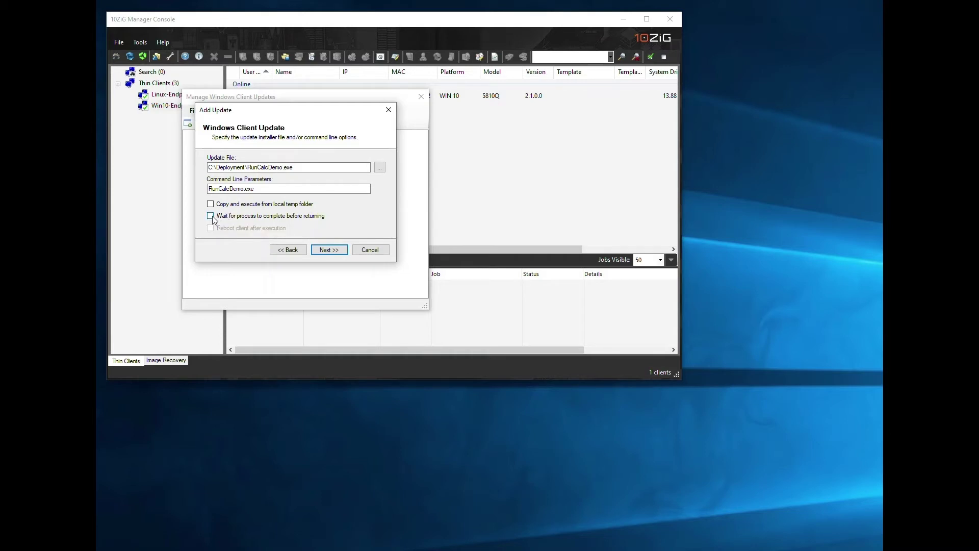
left_click(212, 216)
left_click(210, 217)
left_click(343, 252)
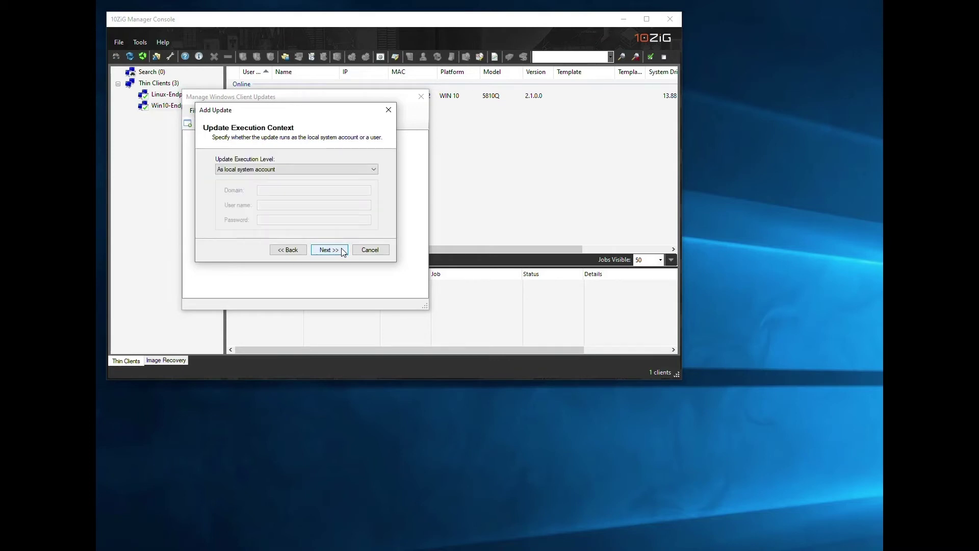
Set Update Execution Level to 'As the logged-on user' and advance to Write Protection
left_click(375, 171)
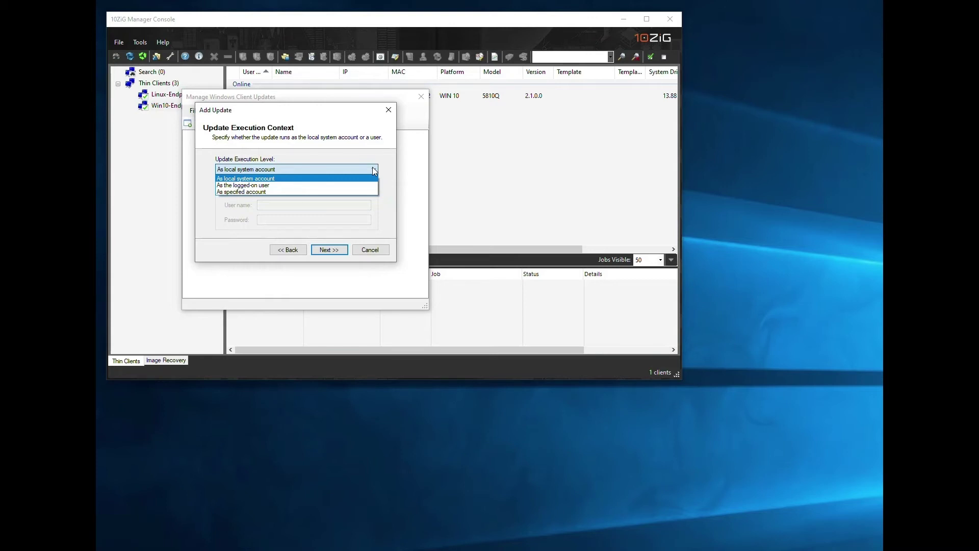
left_click(351, 188)
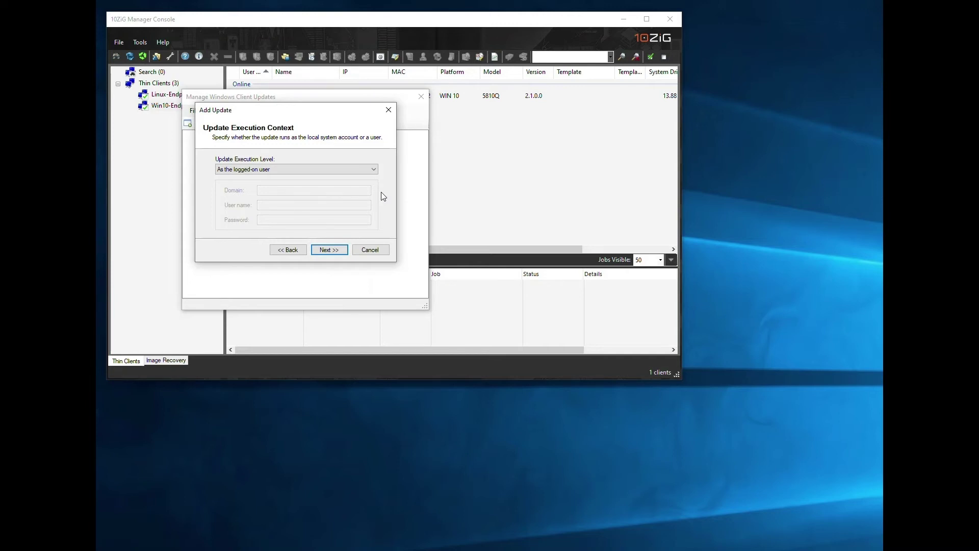
left_click(343, 255)
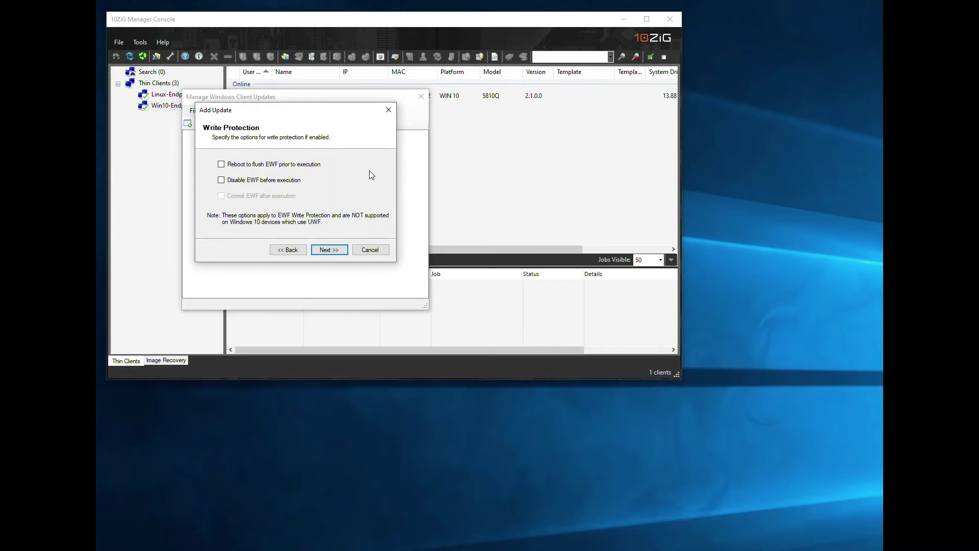
Finish the Update1 wizard, then review and accept Update1's Windows Update Settings from the list
left_click(339, 252)
left_click(341, 253)
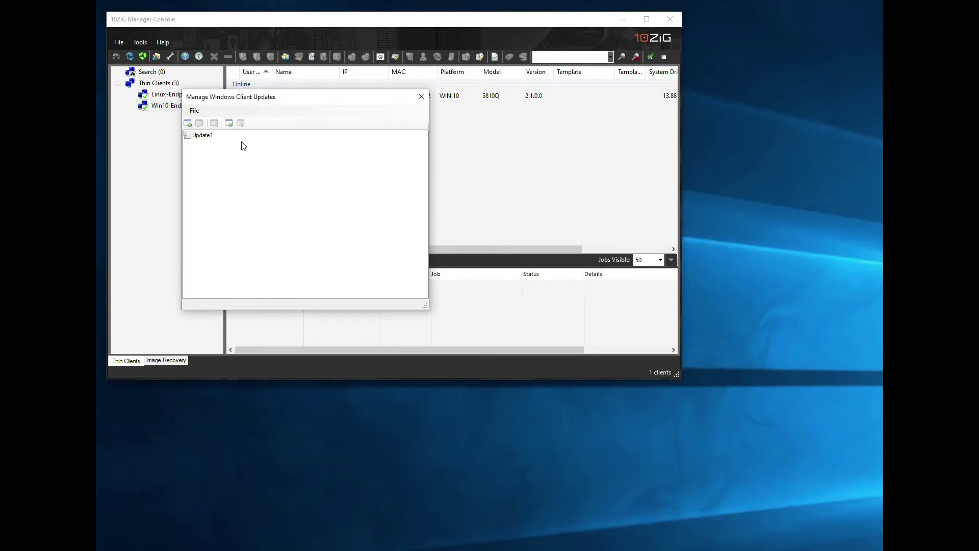
left_click(213, 137)
left_click(201, 125)
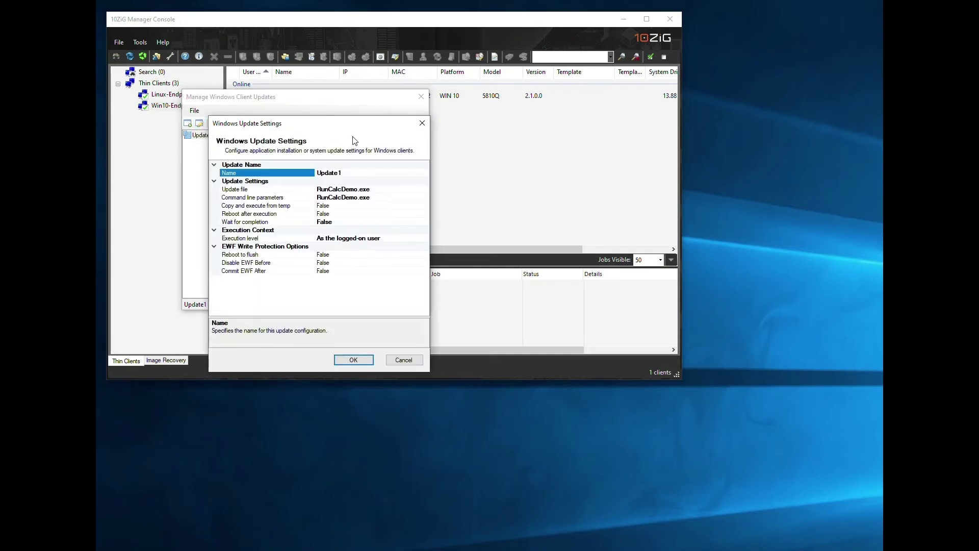
left_click(352, 360)
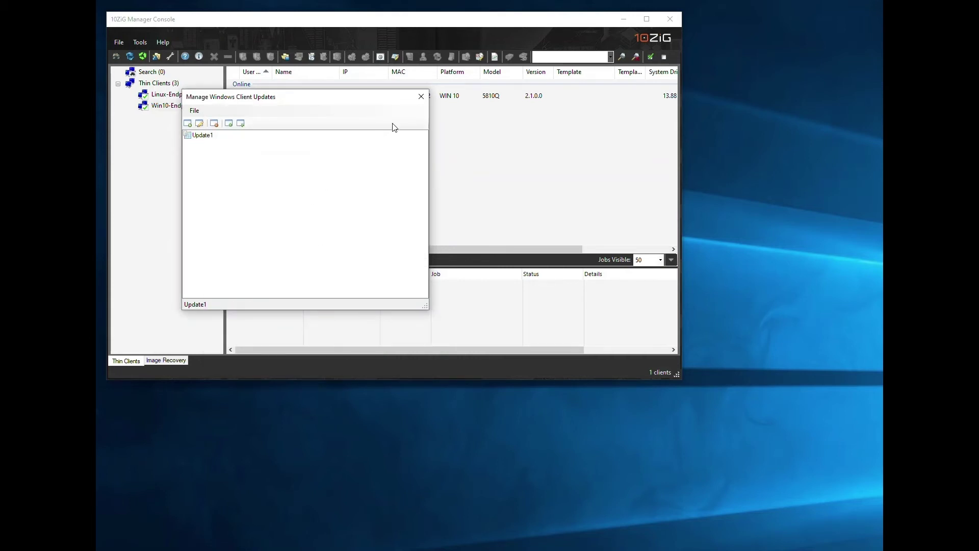
Check in File Explorer that WinUpdates\Update1 contains RunCalcDemo.exe
left_click(420, 97)
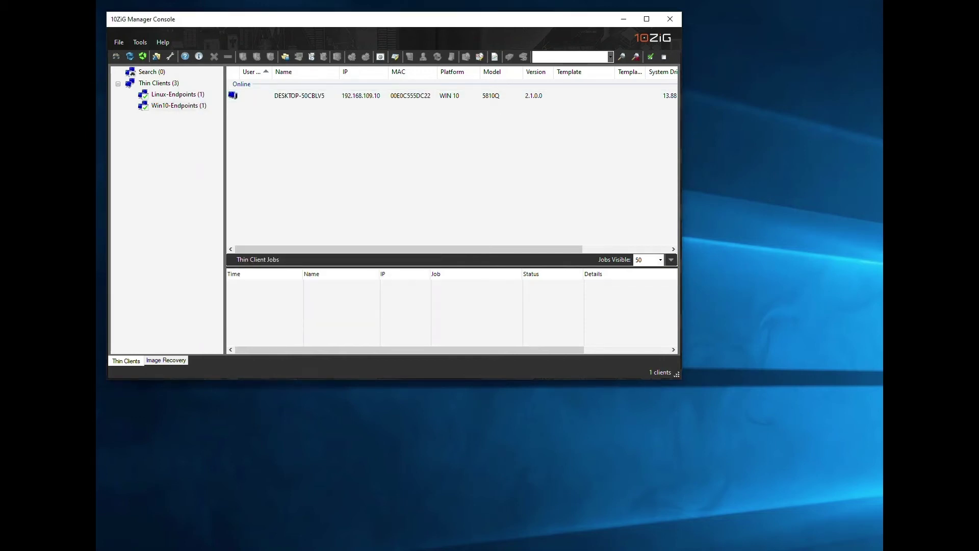
left_click_drag(811, 119, 609, 320)
double_click(629, 381)
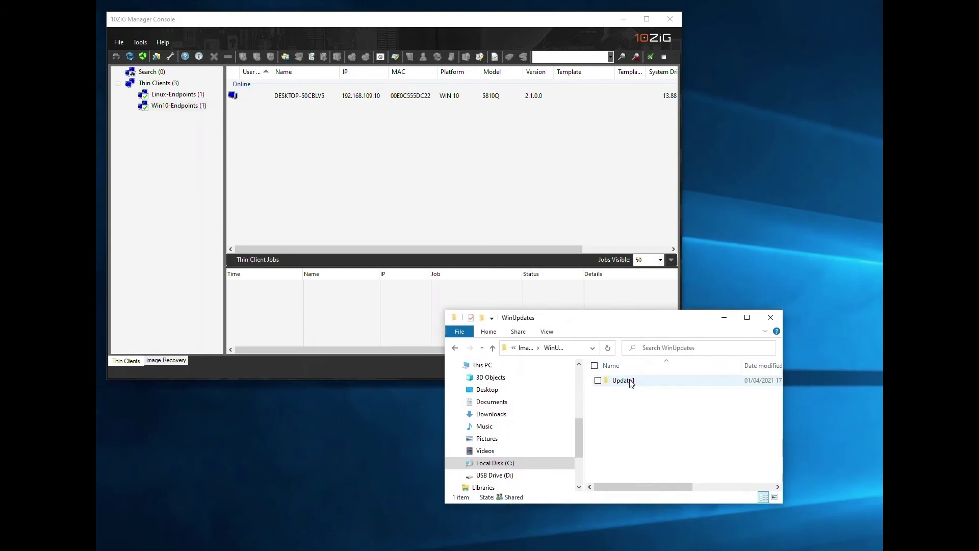
double_click(631, 380)
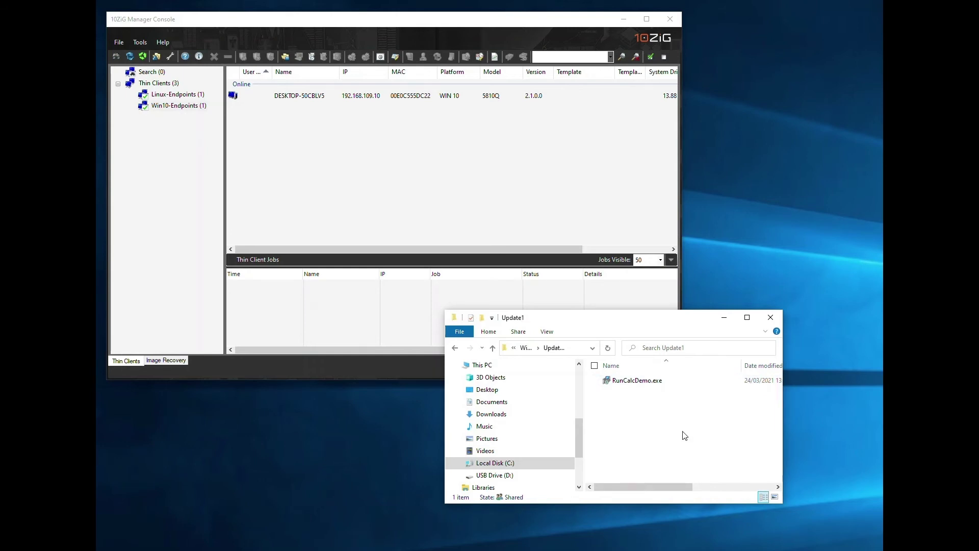
left_click(456, 348)
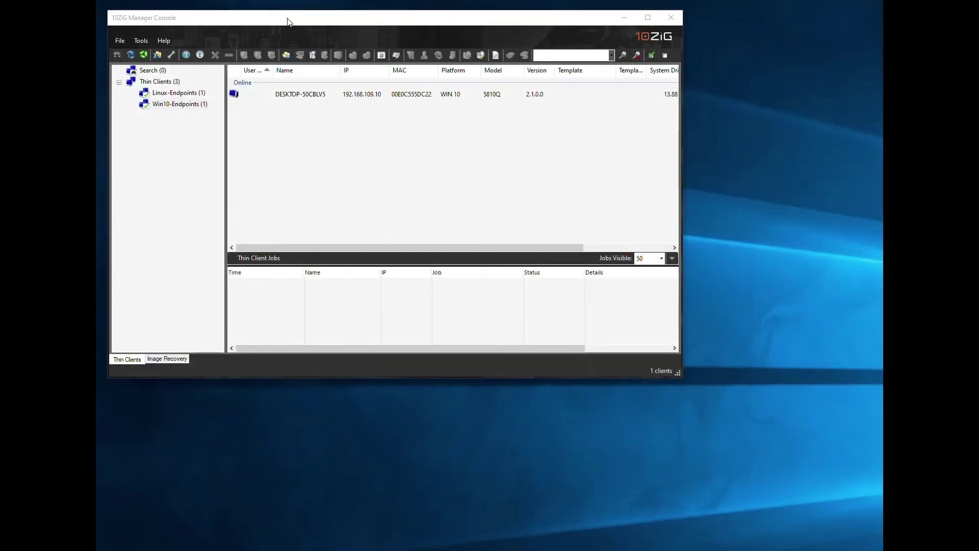
Execute Update1 on the DESKTOP-50CBLV5 endpoint and confirm the run
left_click(298, 97)
right_click(298, 95)
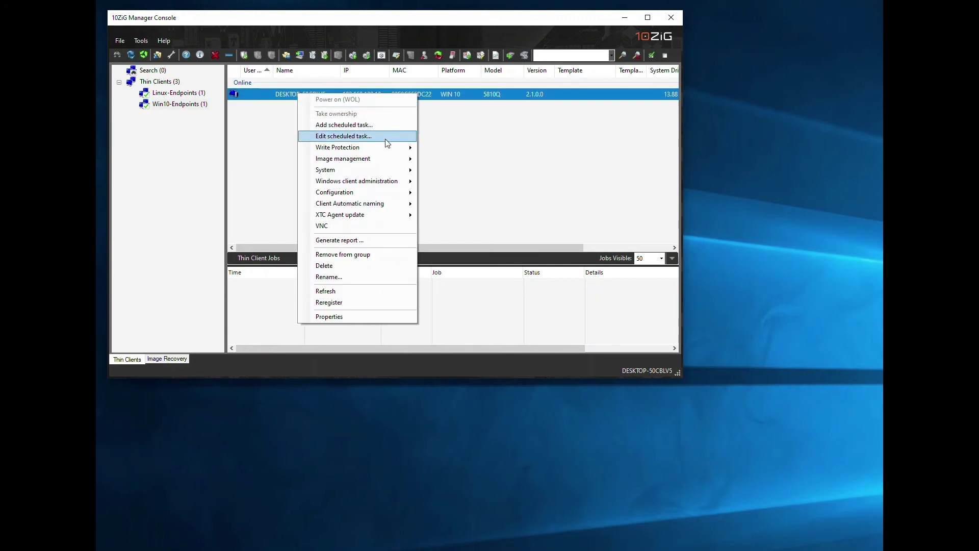
mouse_move(414, 182)
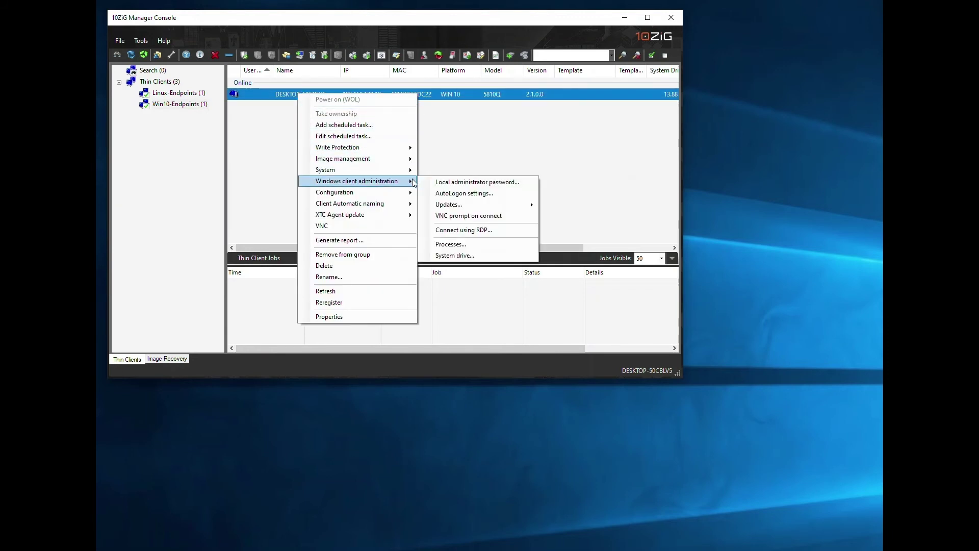
mouse_move(520, 205)
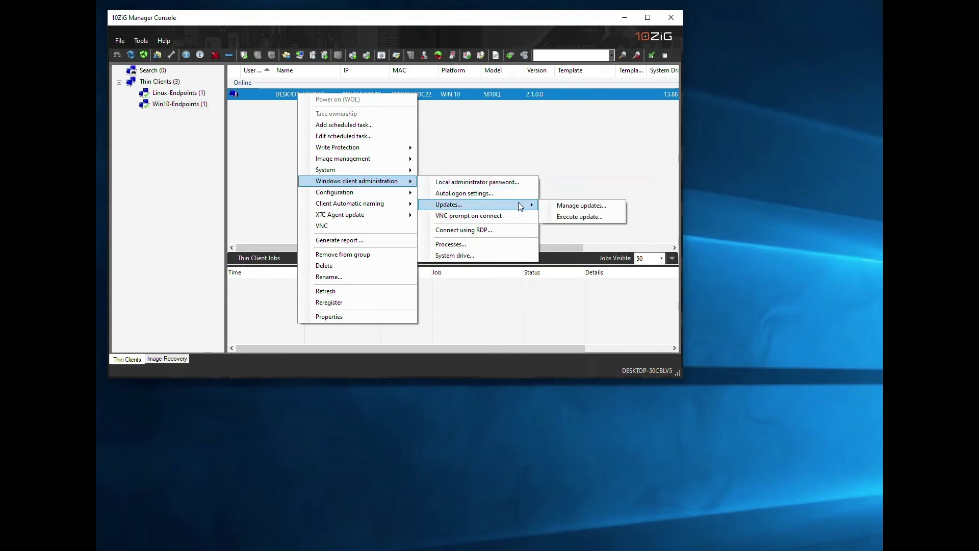
left_click(602, 216)
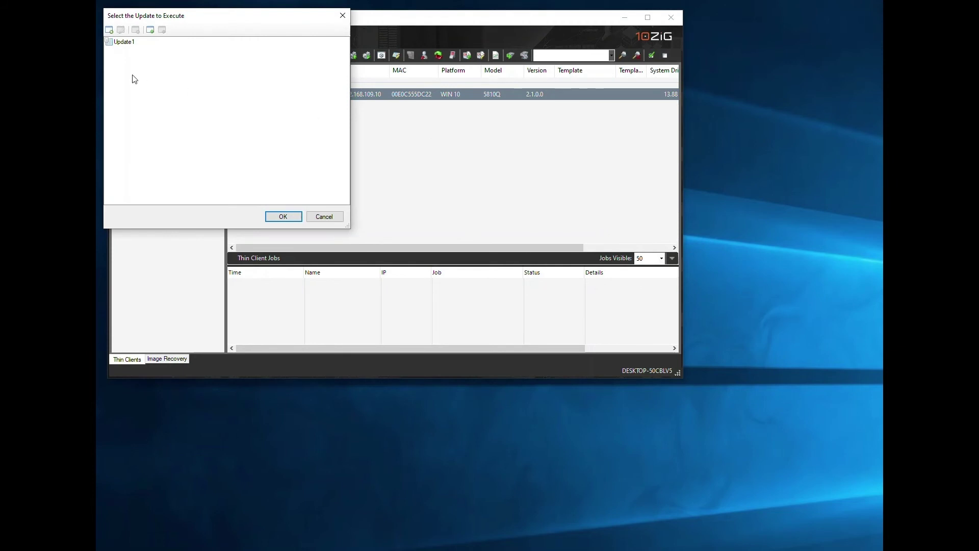
left_click(121, 42)
left_click(286, 218)
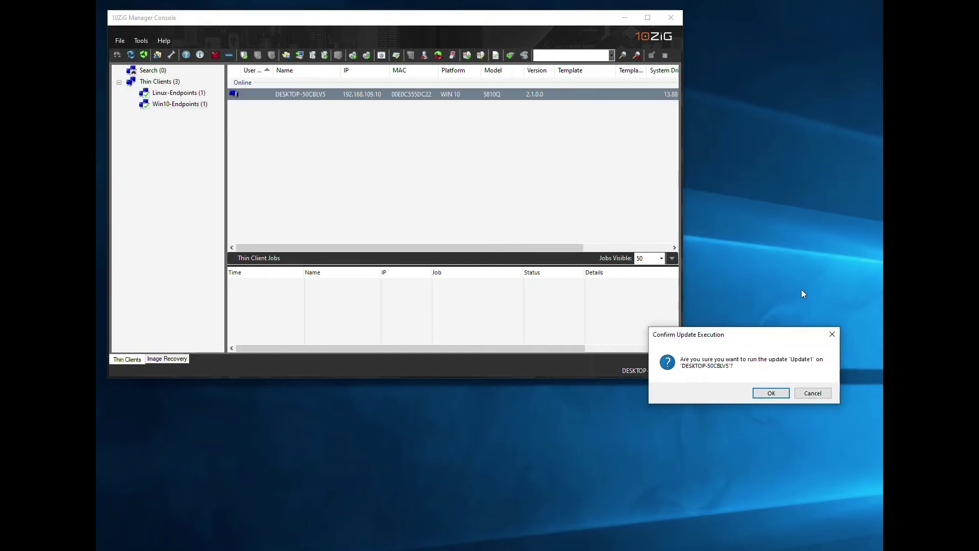
left_click(771, 394)
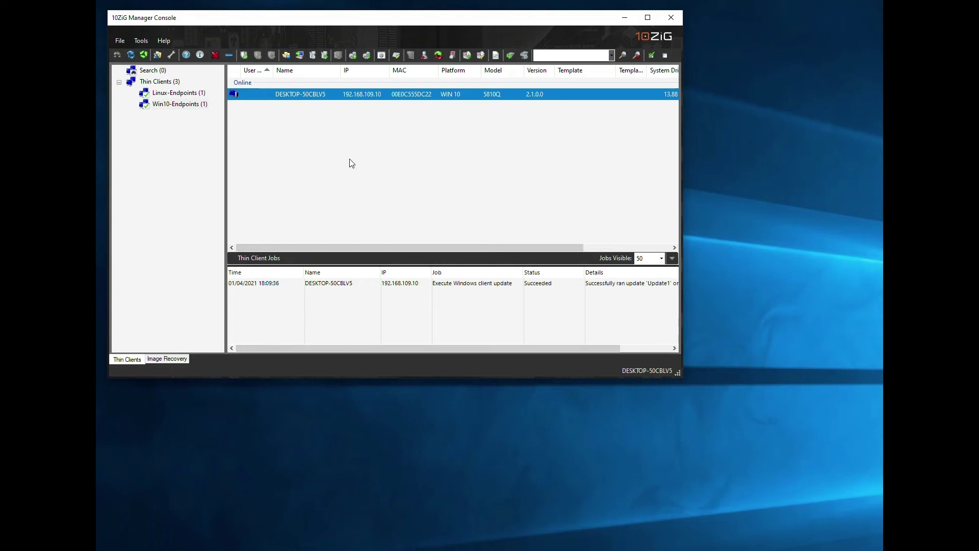
Open a VNC session to DESKTOP-50CBLV5 and position the viewer window
left_click(304, 93)
right_click(302, 94)
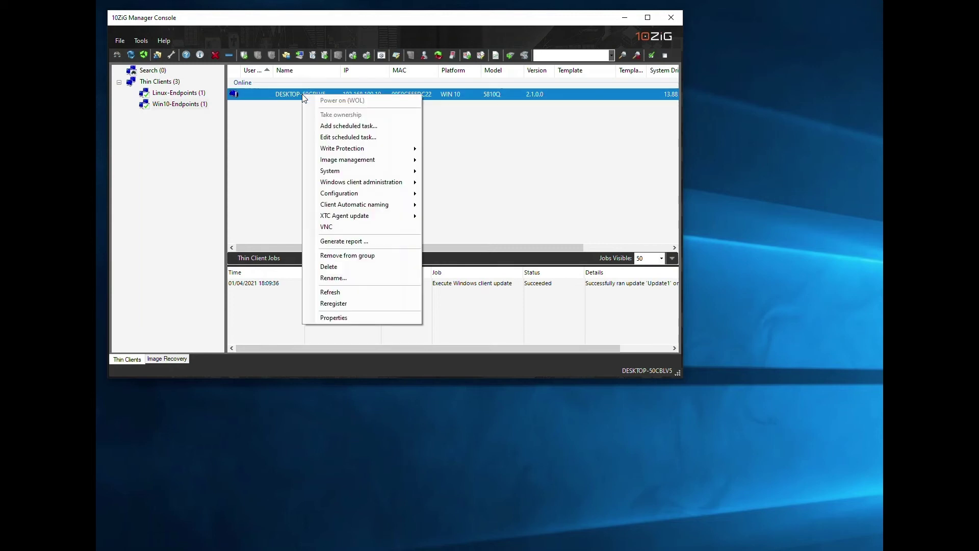
left_click(356, 227)
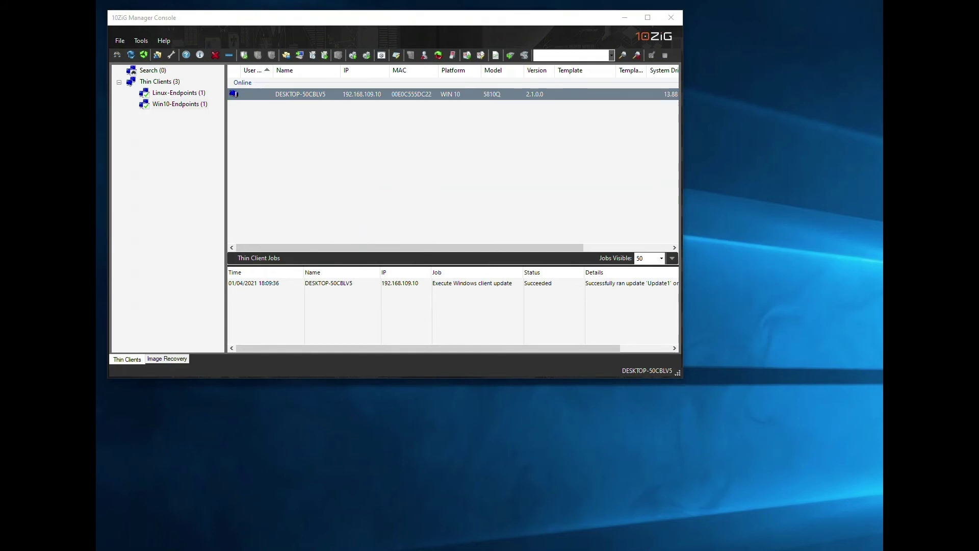
left_click_drag(745, 120, 541, 143)
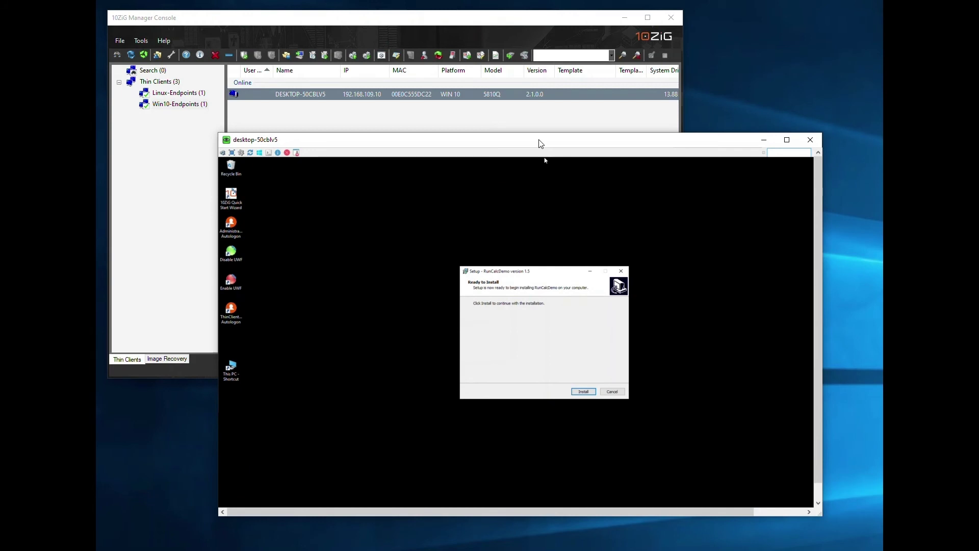
Install RunCalcDemo in the remote setup so Calculator launches on the endpoint
left_click(588, 393)
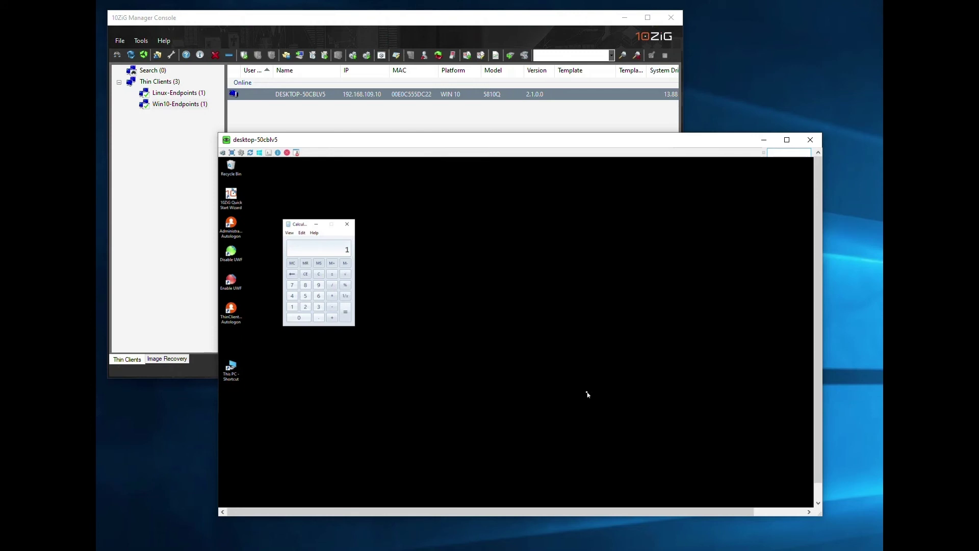
left_click(819, 499)
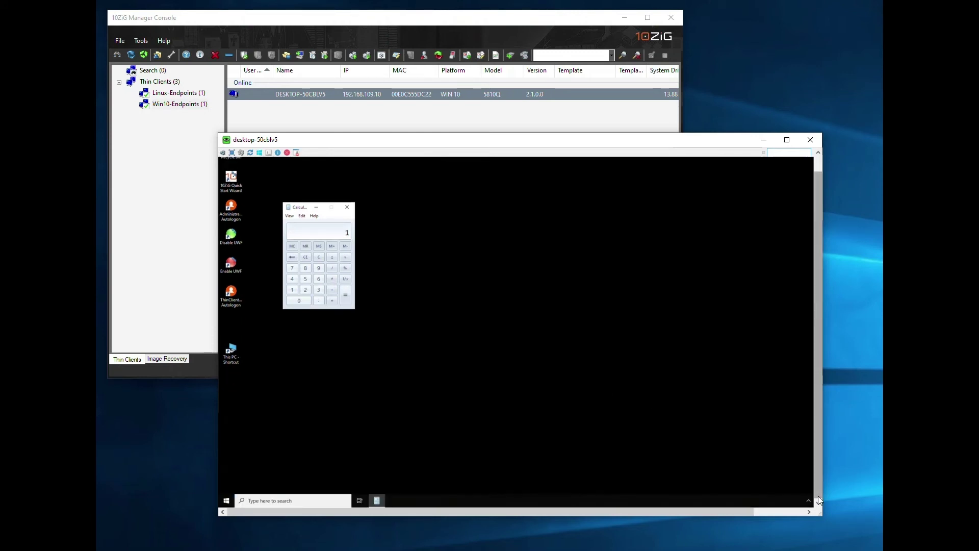
left_click(229, 352)
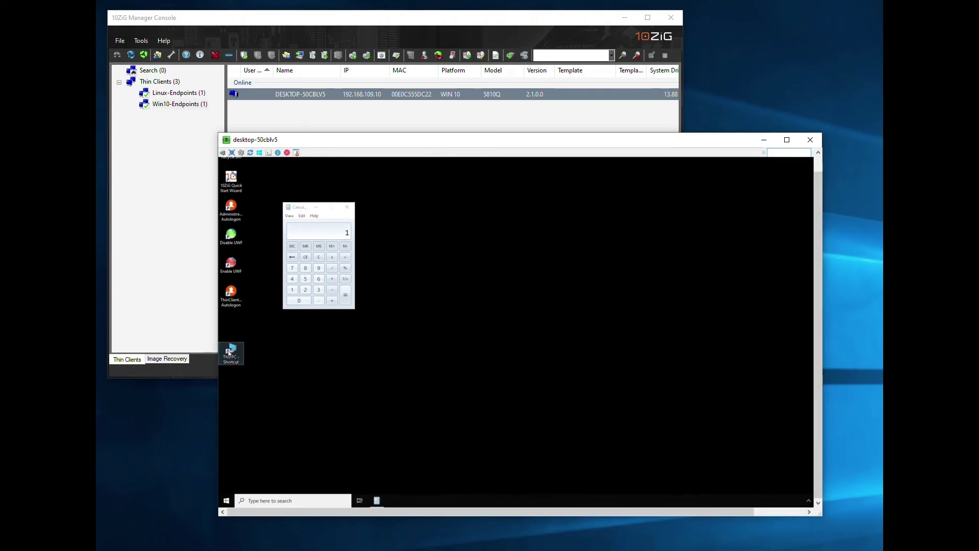
Over VNC, open C:\10ZiGfiles\10ZiG to check the test demo line, then close Notepad and minimize Explorer
double_click(454, 286)
double_click(436, 216)
double_click(427, 214)
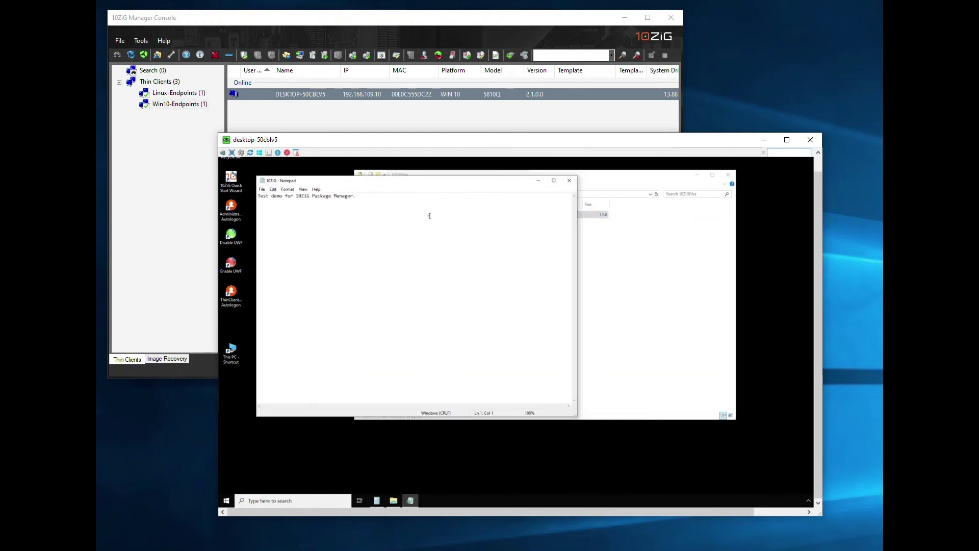
left_click(569, 181)
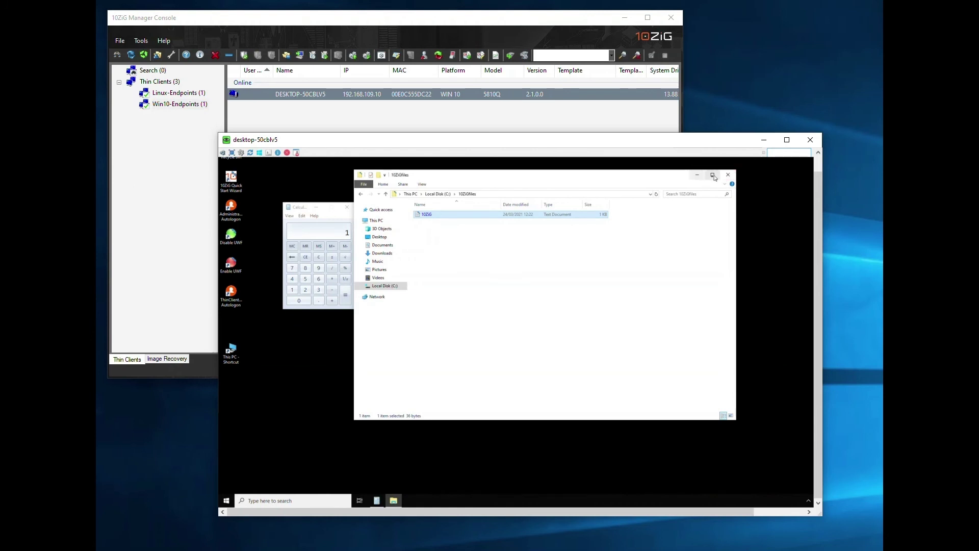
left_click(695, 176)
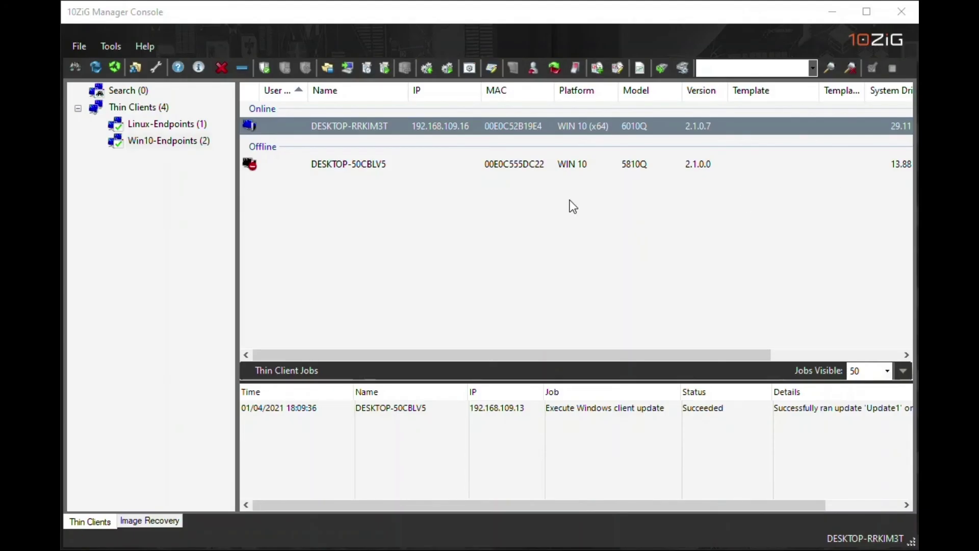
left_click(469, 127)
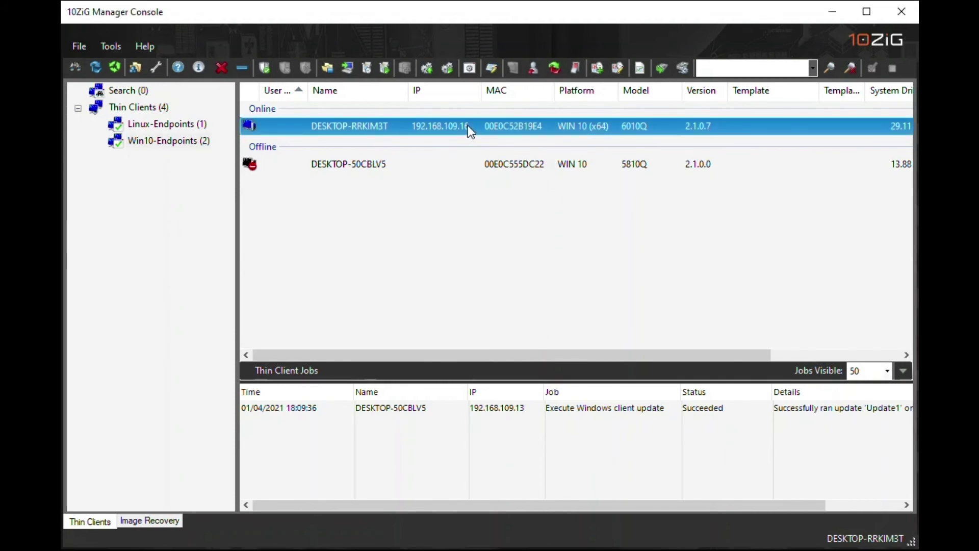
left_click(617, 71)
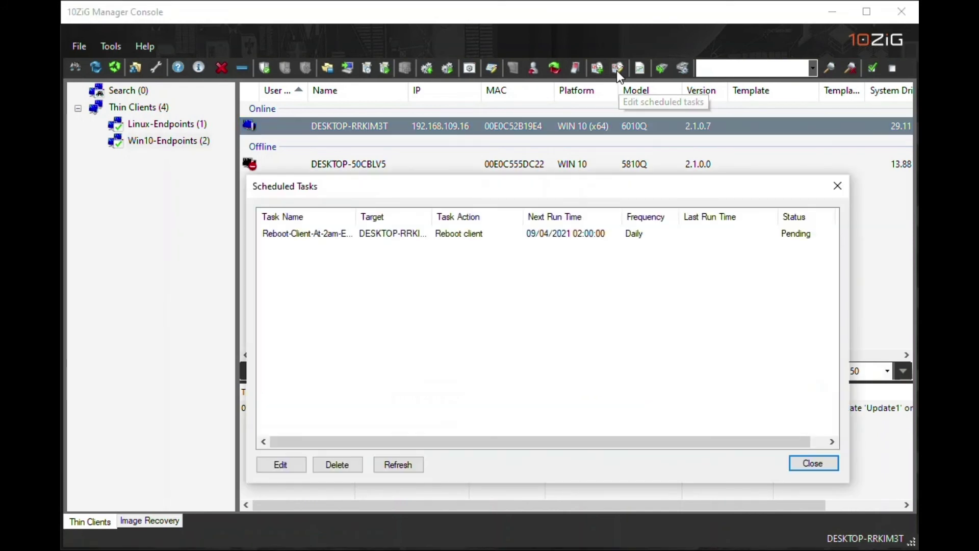
left_click(312, 236)
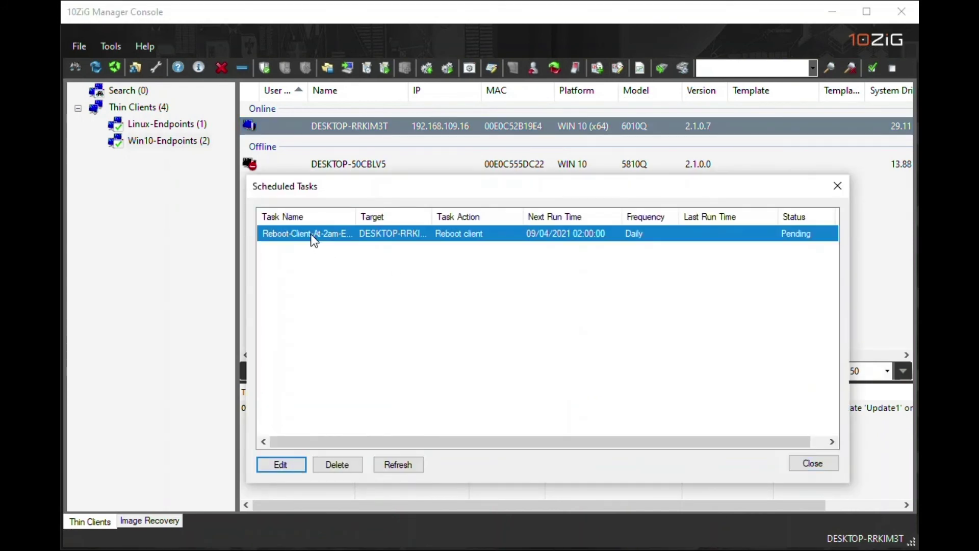
left_click(278, 461)
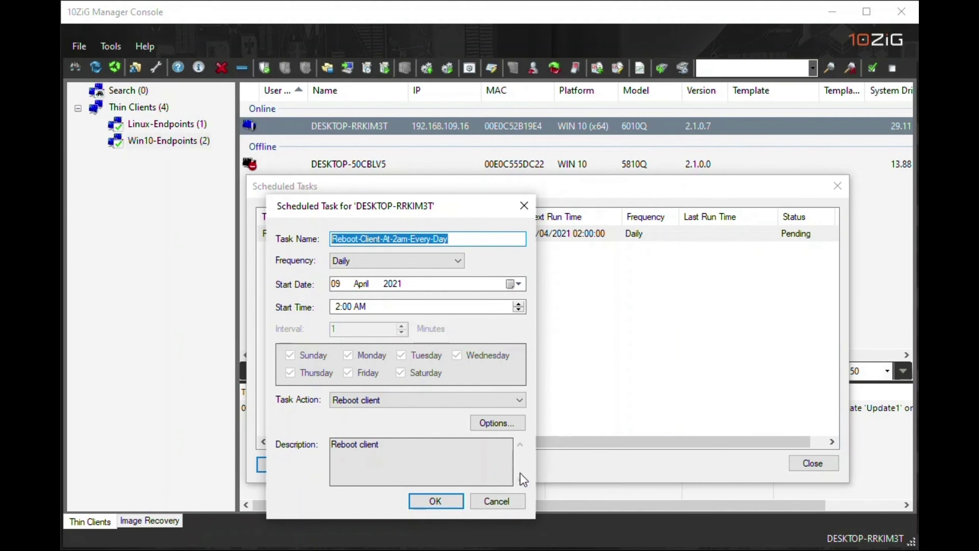
left_click(521, 402)
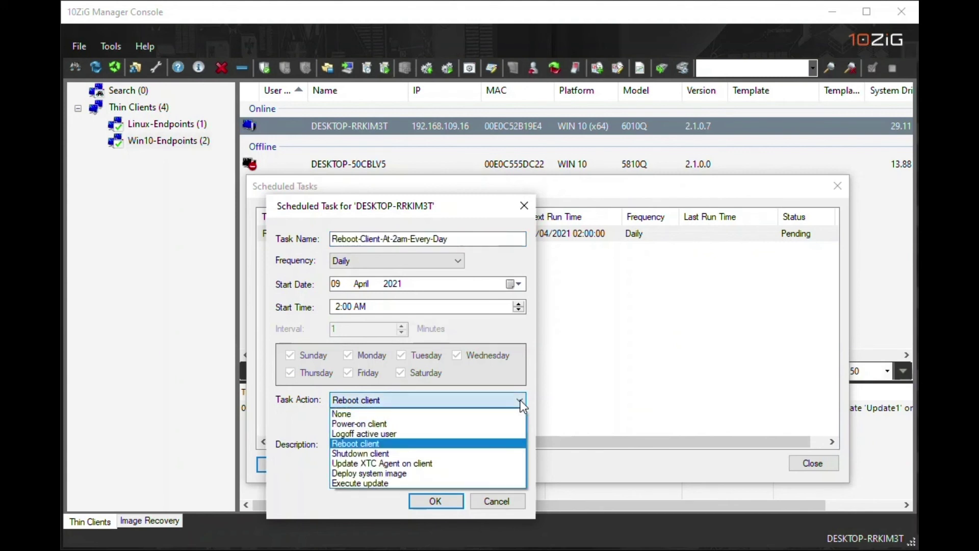
left_click(525, 207)
left_click(525, 207)
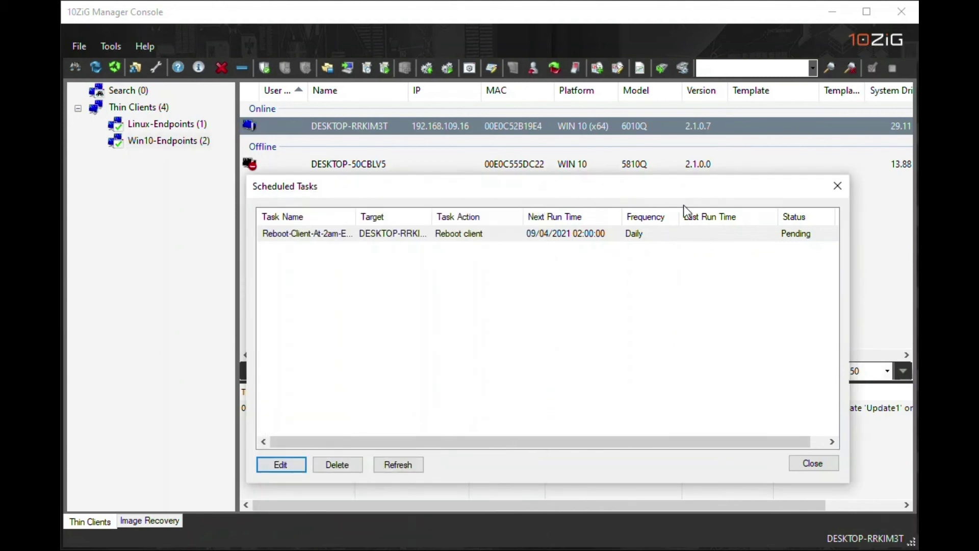
left_click(753, 236)
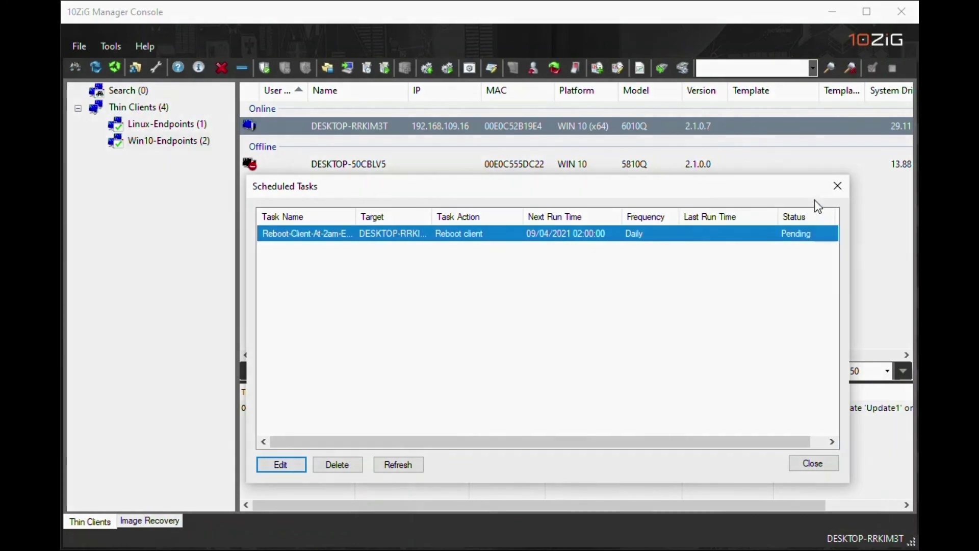
left_click(839, 184)
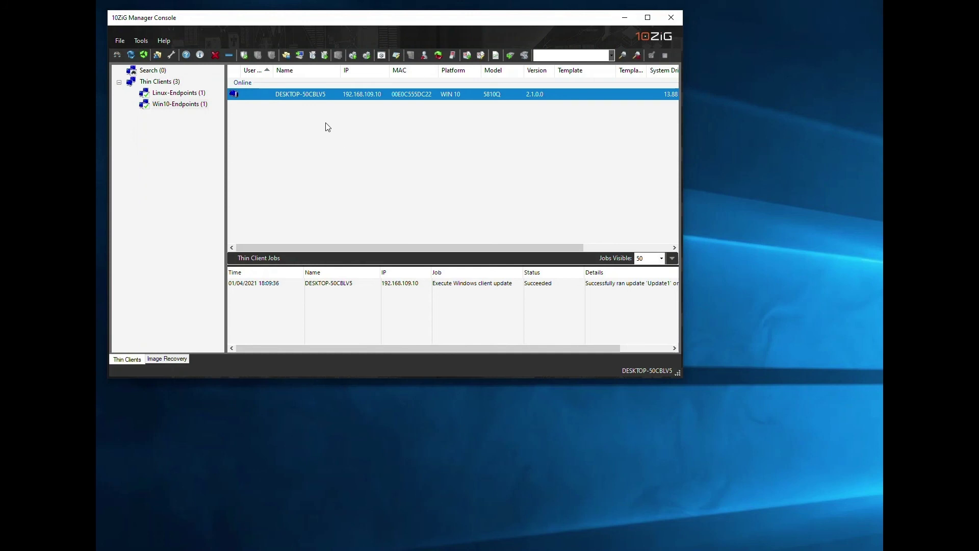
left_click(313, 56)
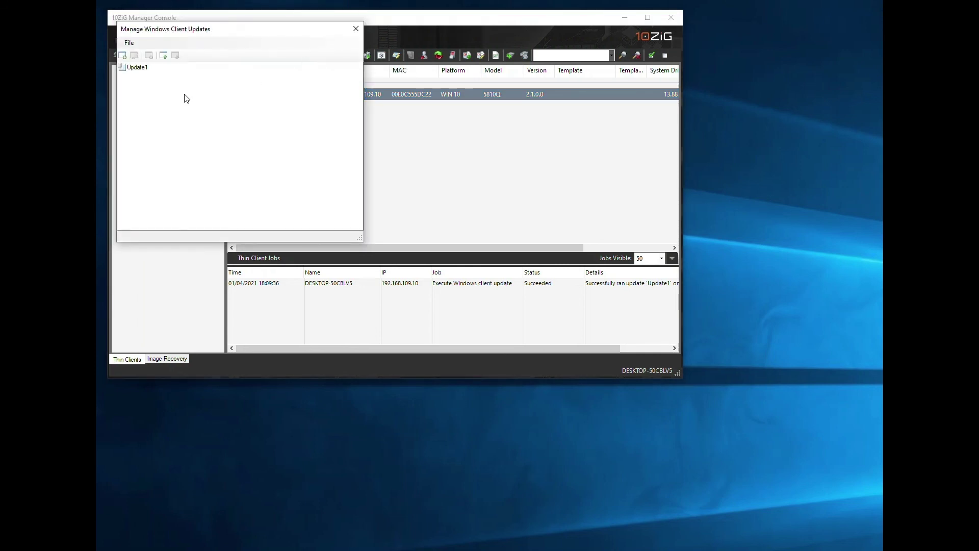
left_click(138, 68)
left_click(177, 56)
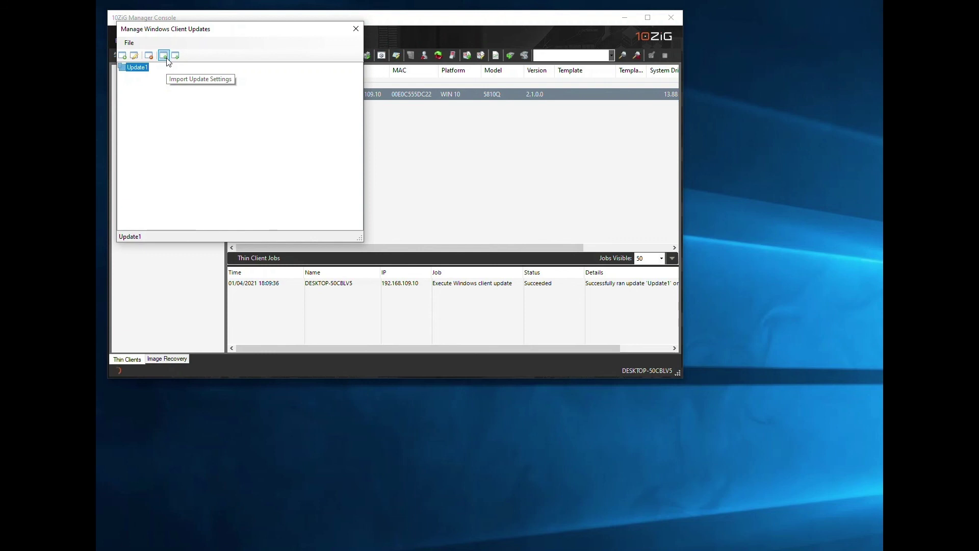
left_click(355, 29)
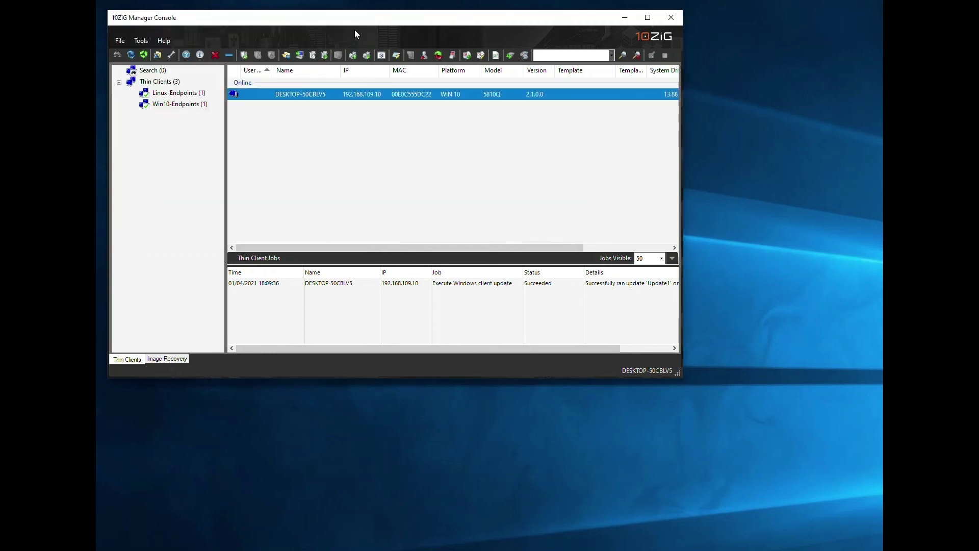
left_click(449, 144)
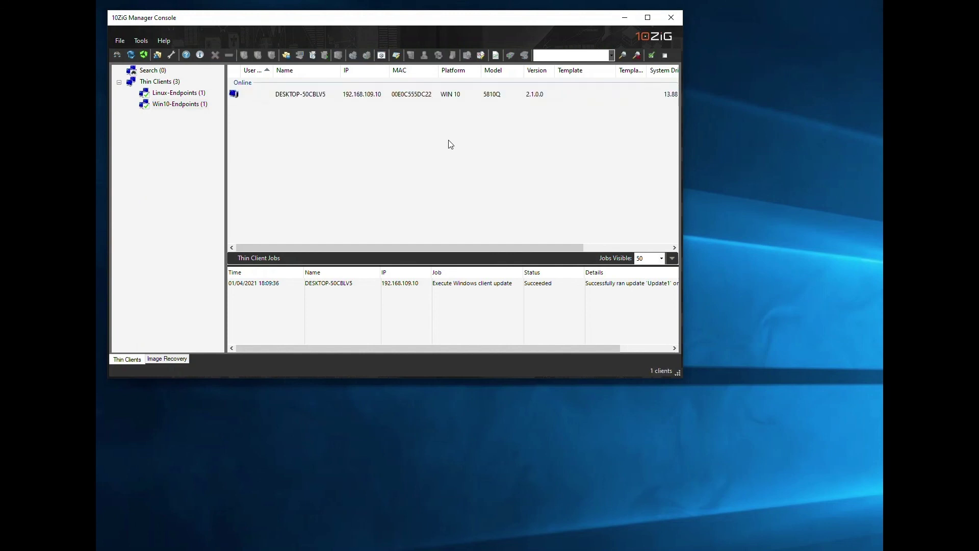